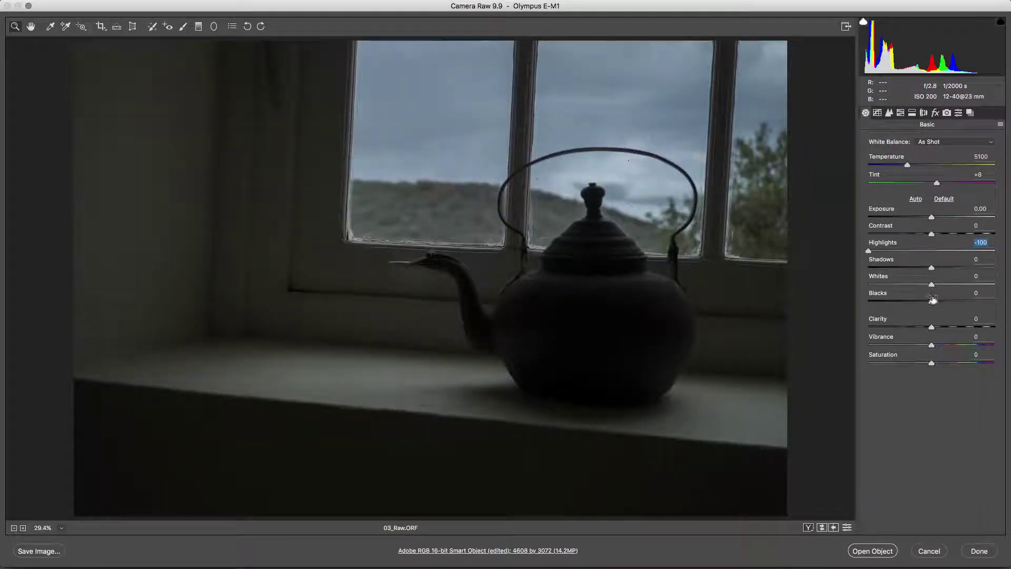
# Raise Shadows to +100 and Blacks to +78, then straighten the photo along the windowsill.
pyautogui.moveTo(939, 273); pyautogui.dragTo(1009, 261)
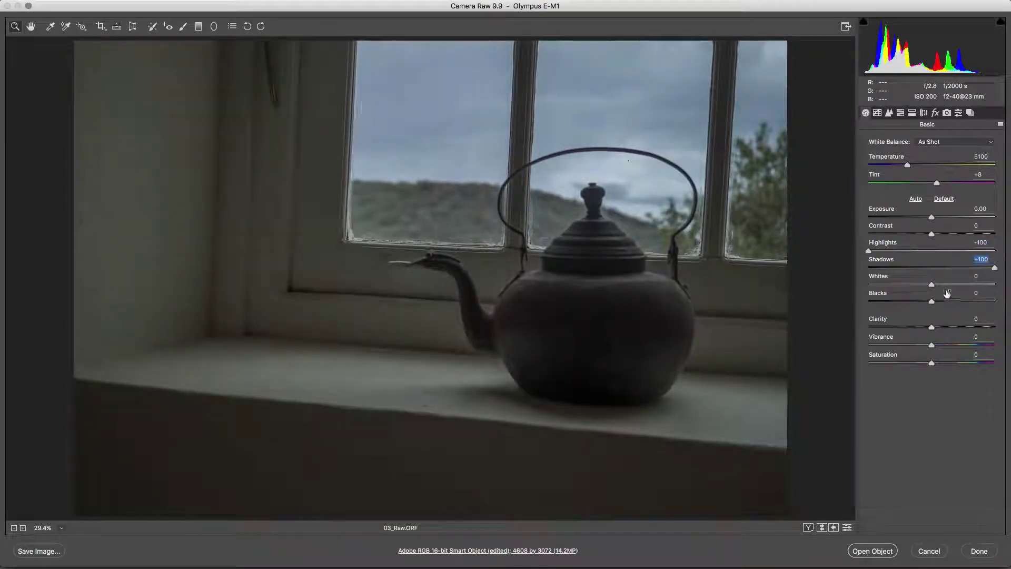
pyautogui.moveTo(931, 301); pyautogui.dragTo(980, 301)
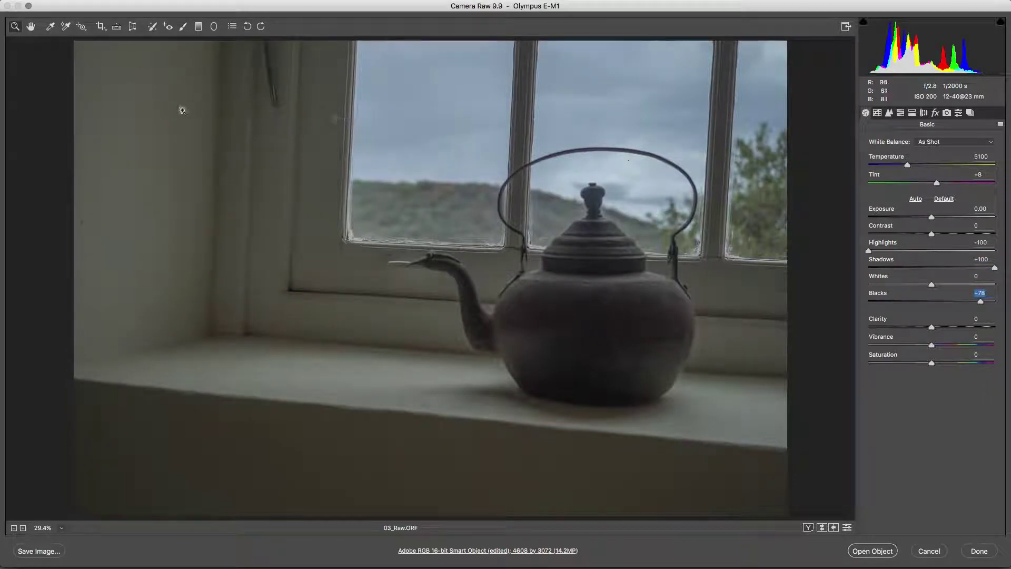
pyautogui.click(117, 29)
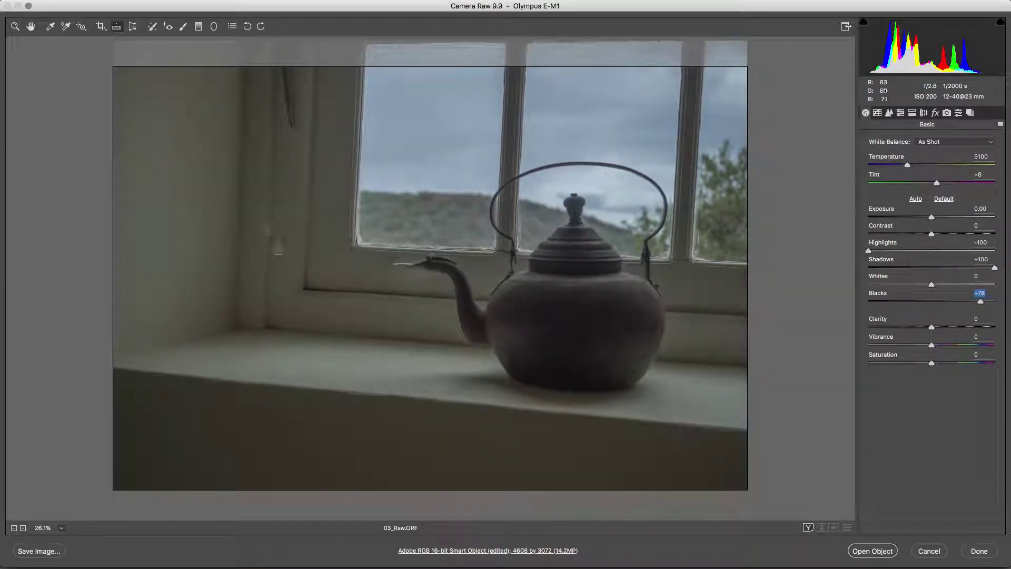
pyautogui.moveTo(265, 326); pyautogui.dragTo(741, 363)
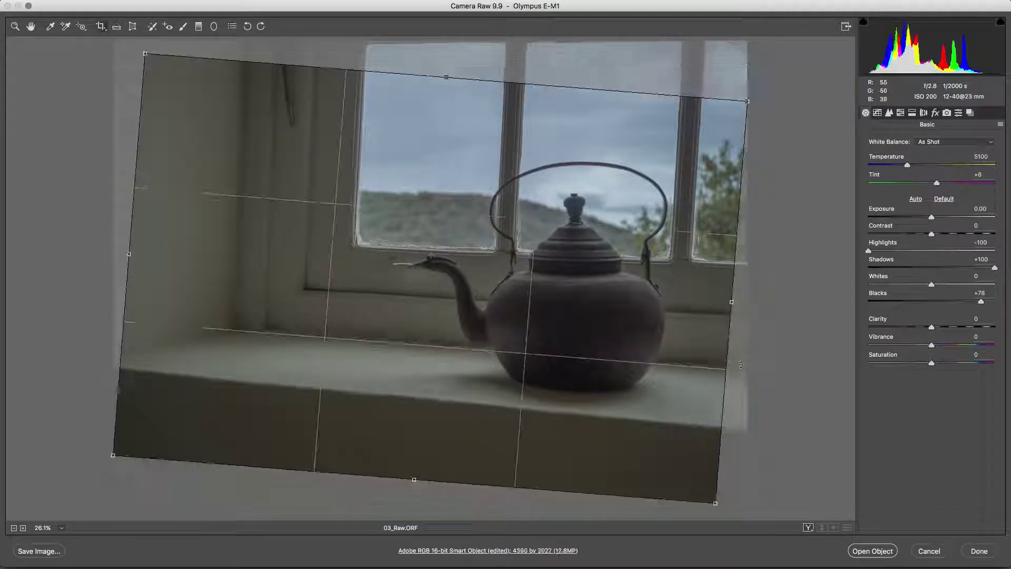
pyautogui.press('z')
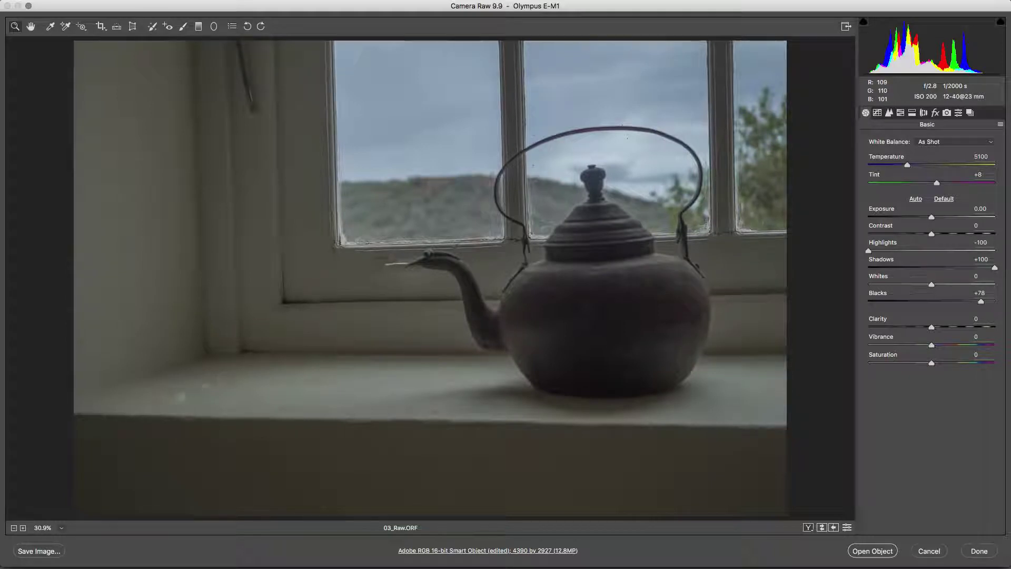
# Redo the straightening along the sill edge and commit the crop.
pyautogui.click(117, 26)
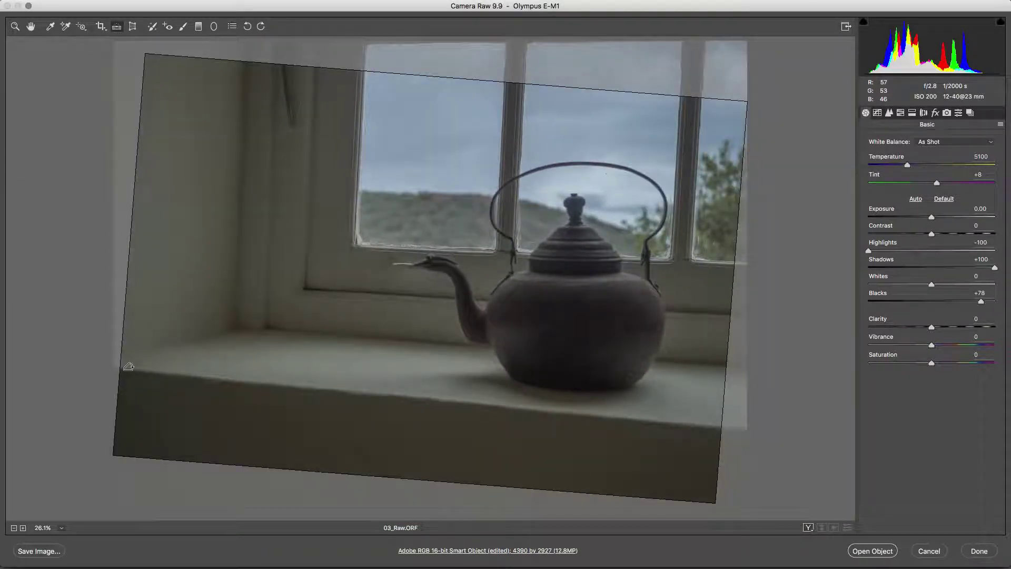
pyautogui.moveTo(123, 370); pyautogui.dragTo(709, 416)
pyautogui.press('z')
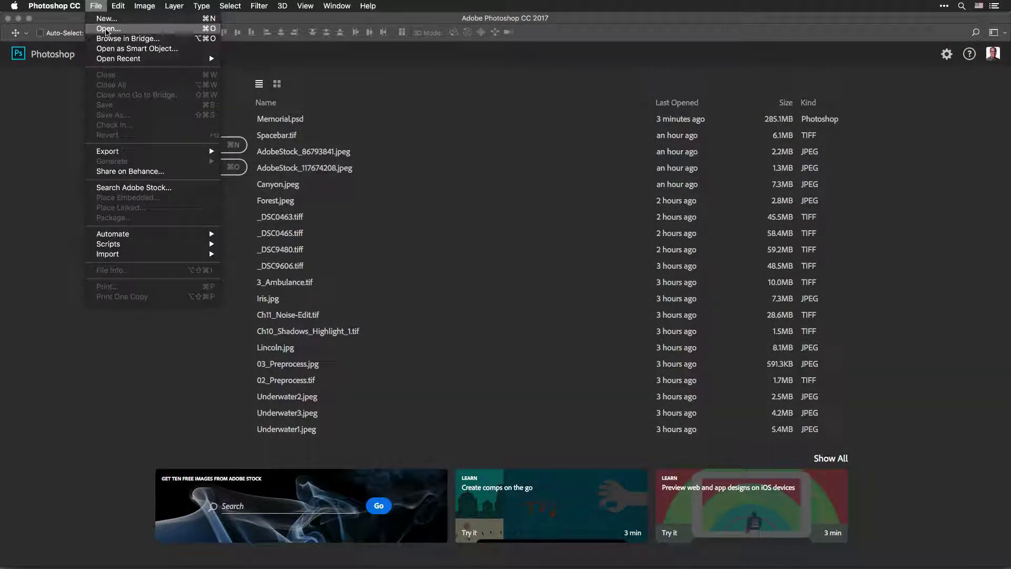
# Open 01_Raw.NEF from disk into Camera Raw.
pyautogui.click(106, 29)
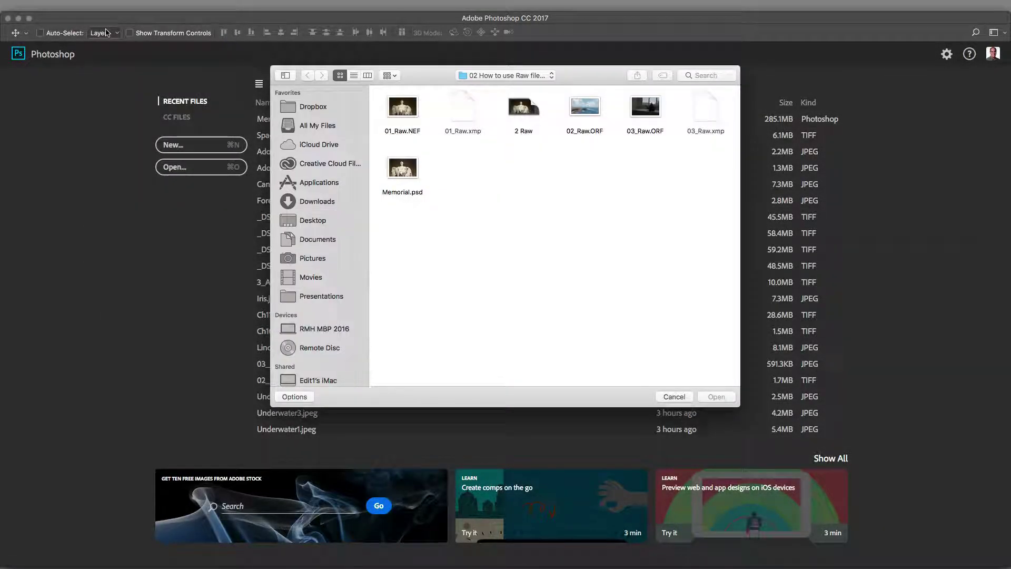
pyautogui.click(398, 106)
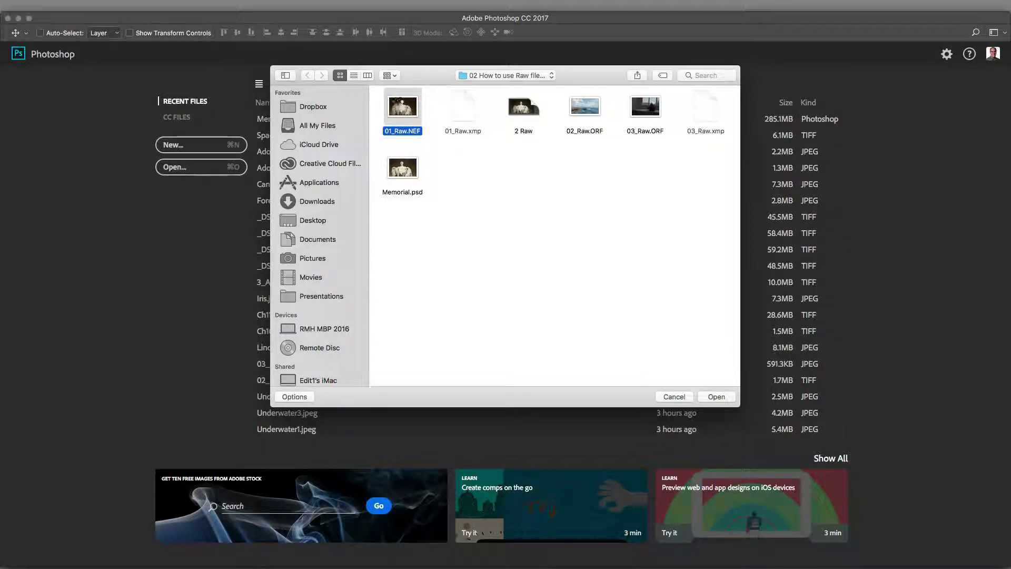
pyautogui.doubleClick(403, 106)
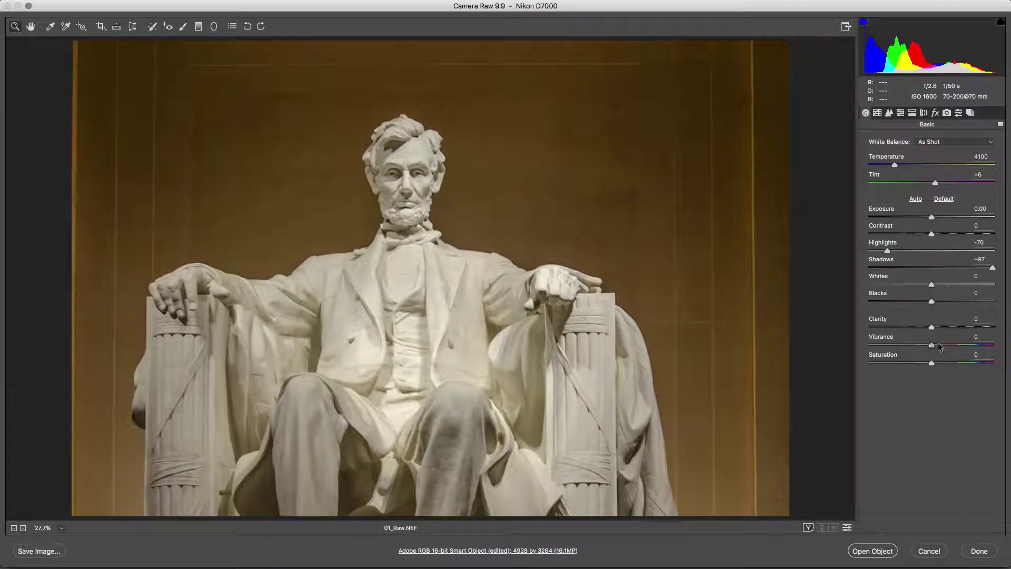
# Test Vibrance and Clarity, reset to Default, and lift Shadows to +76.
pyautogui.moveTo(938, 345); pyautogui.dragTo(948, 327)
pyautogui.click(947, 327)
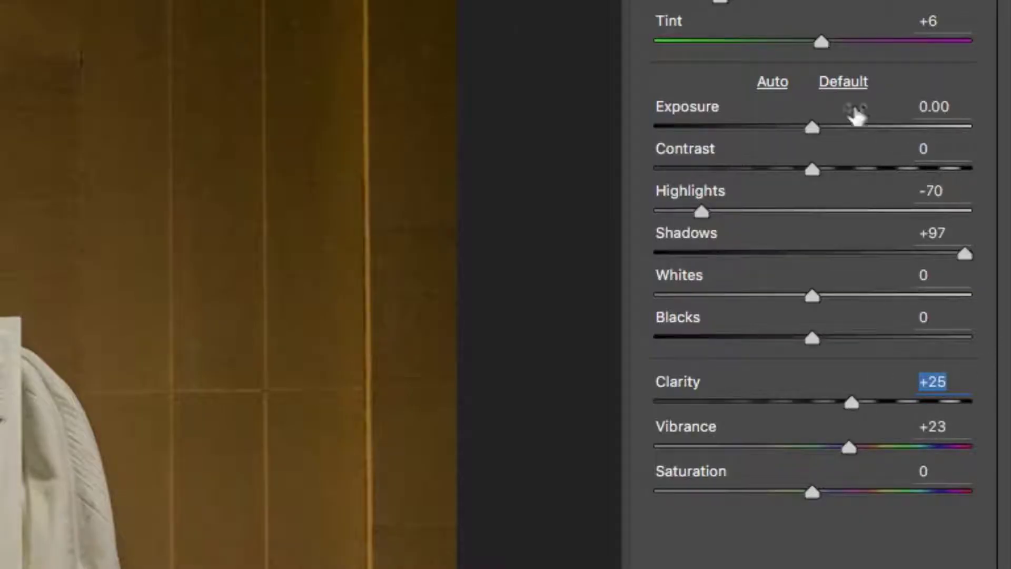
pyautogui.click(843, 85)
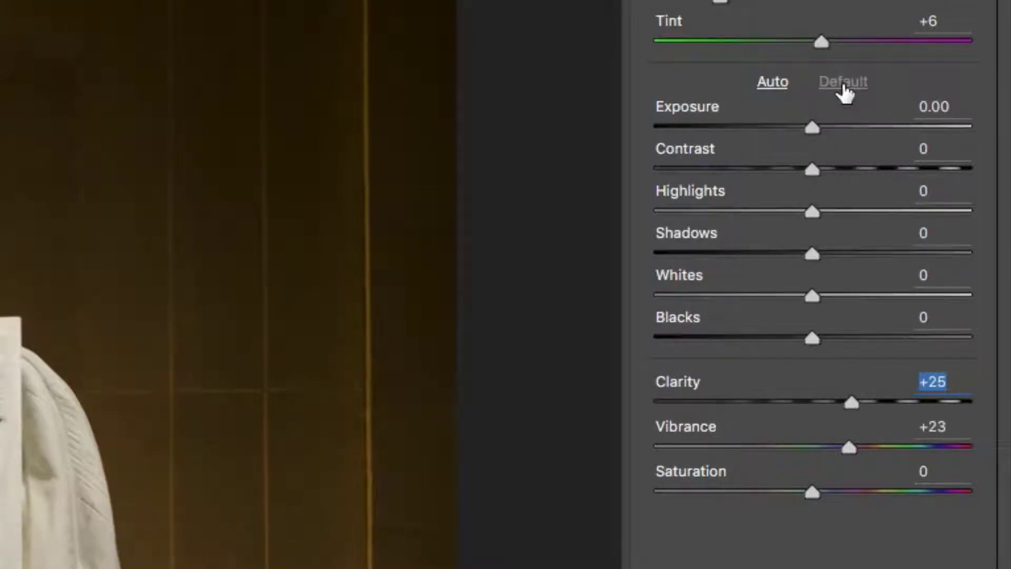
pyautogui.moveTo(815, 254); pyautogui.dragTo(884, 252)
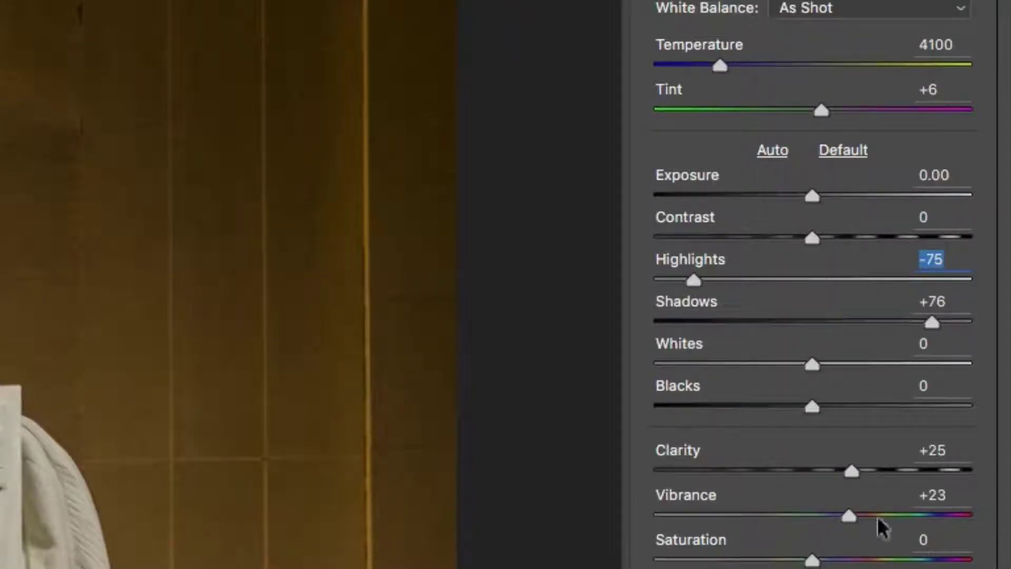
# Reset Clarity and Vibrance to 0 and apply Auto tone.
pyautogui.doubleClick(855, 466)
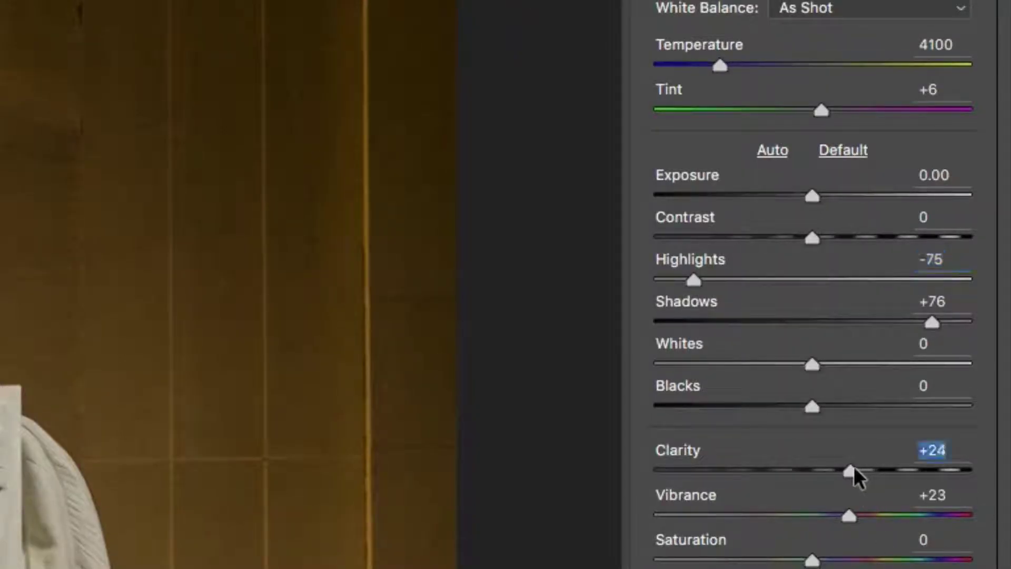
pyautogui.doubleClick(848, 507)
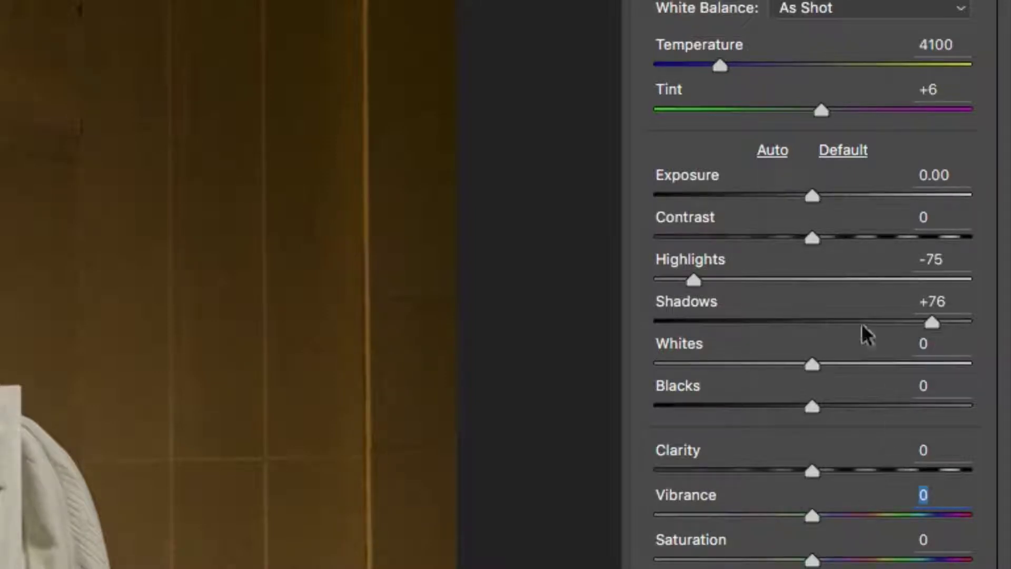
pyautogui.click(783, 157)
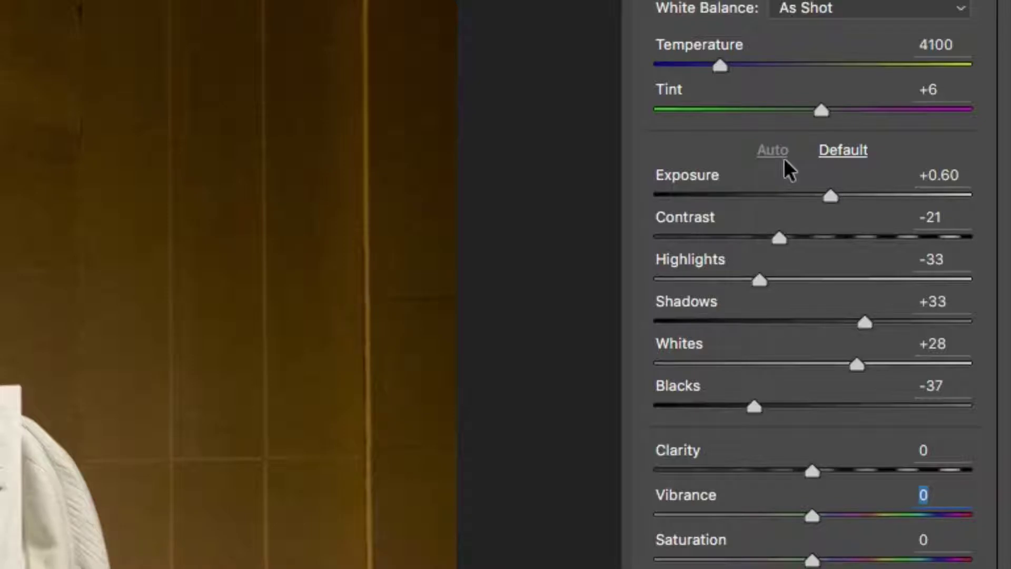
pyautogui.hotkey('ctrl', 'z')
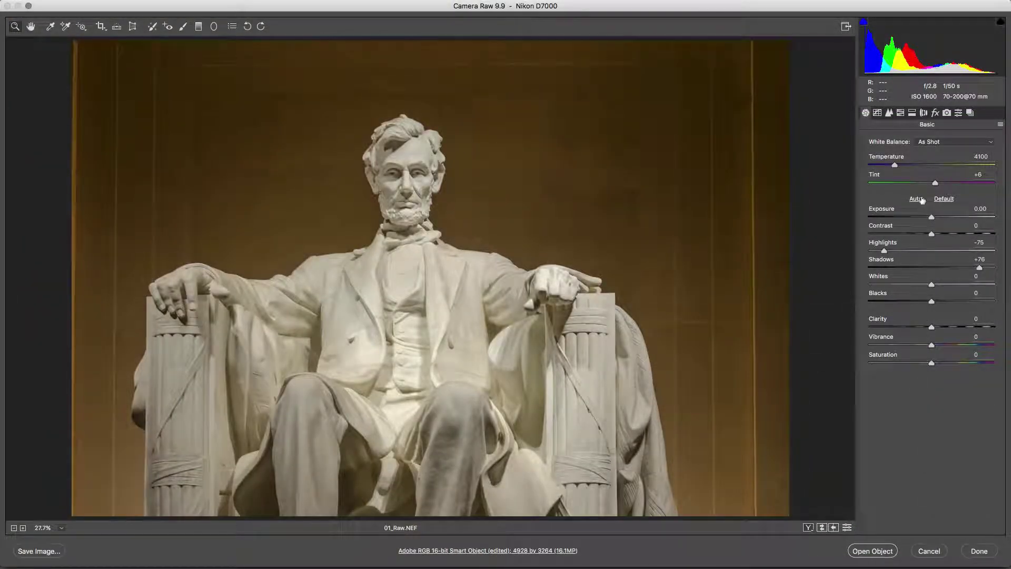
# Enable lens profile corrections under Lens Corrections > Profile.
pyautogui.click(923, 112)
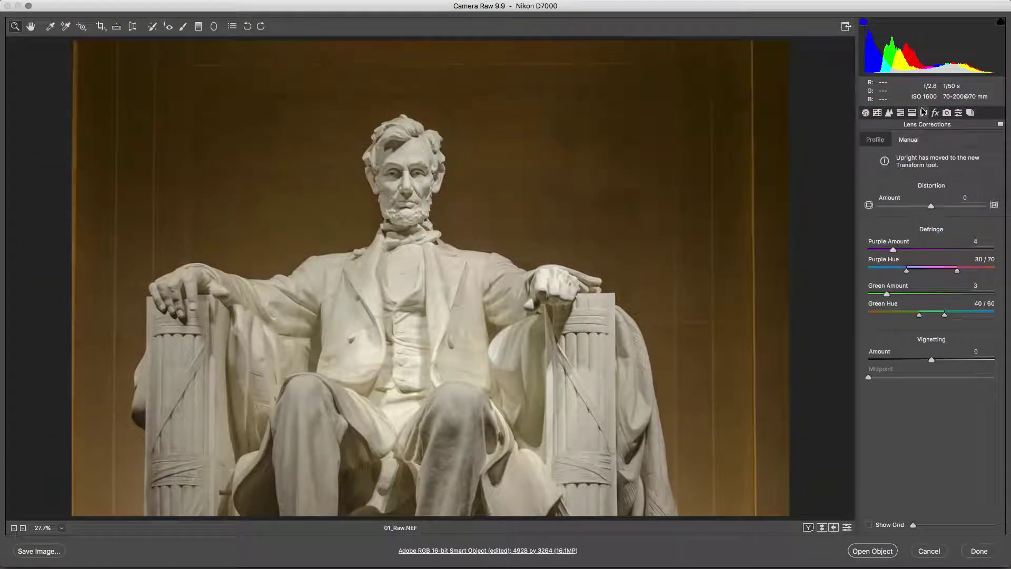
pyautogui.click(878, 140)
pyautogui.click(888, 160)
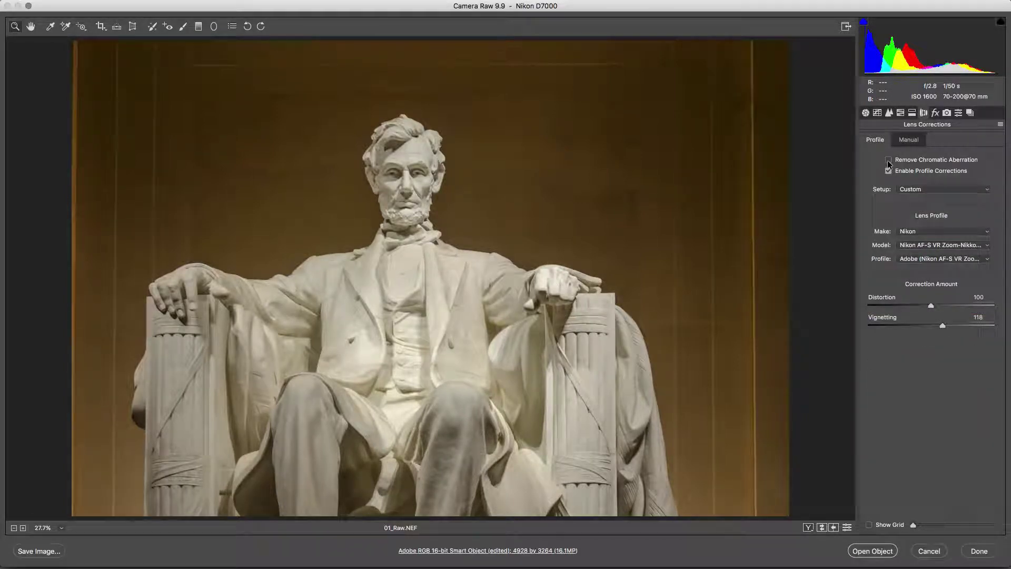
pyautogui.click(889, 171)
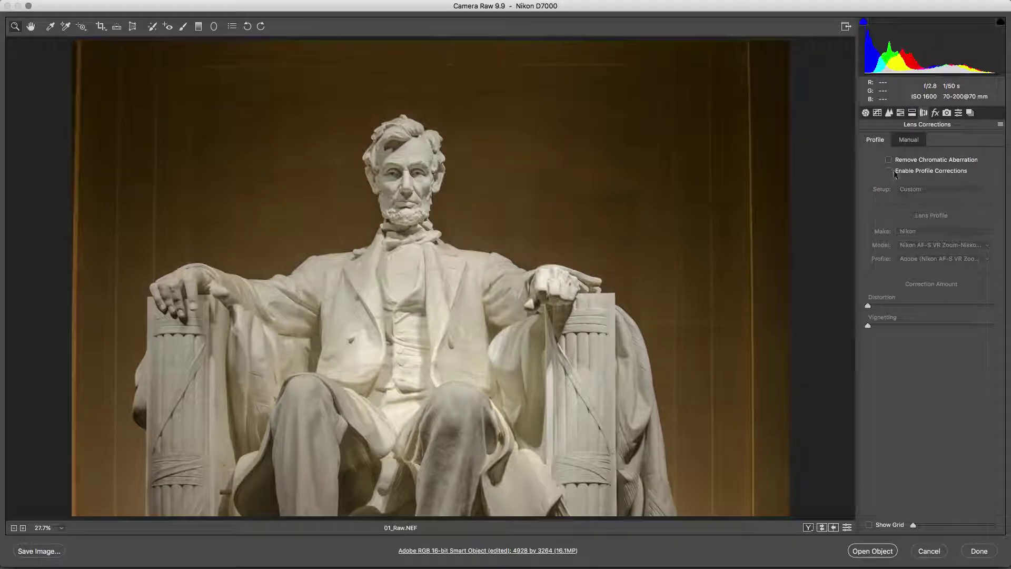
pyautogui.click(896, 170)
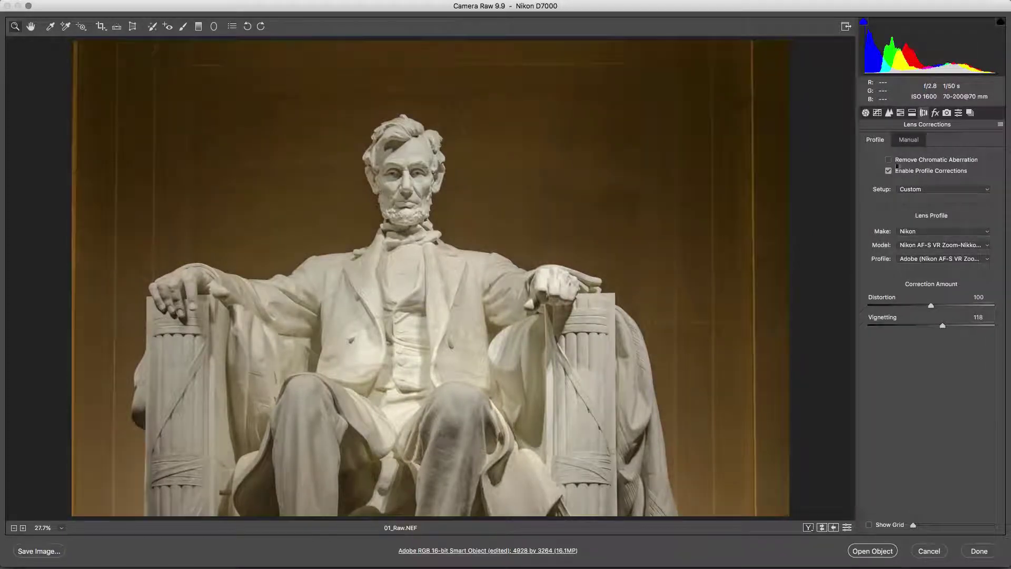
# Remove chromatic aberration and apply full automatic Upright perspective correction.
pyautogui.click(888, 160)
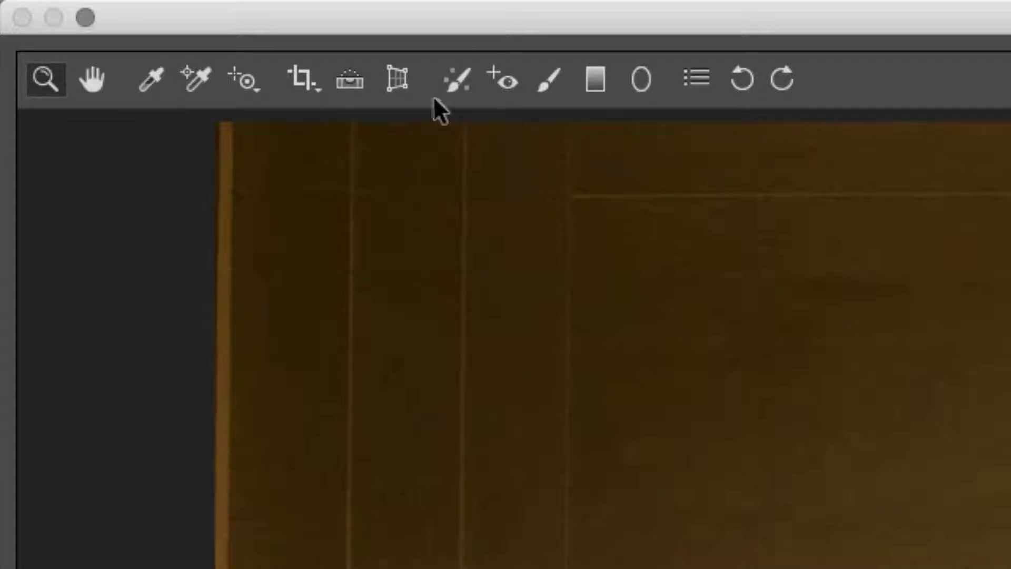
pyautogui.click(400, 82)
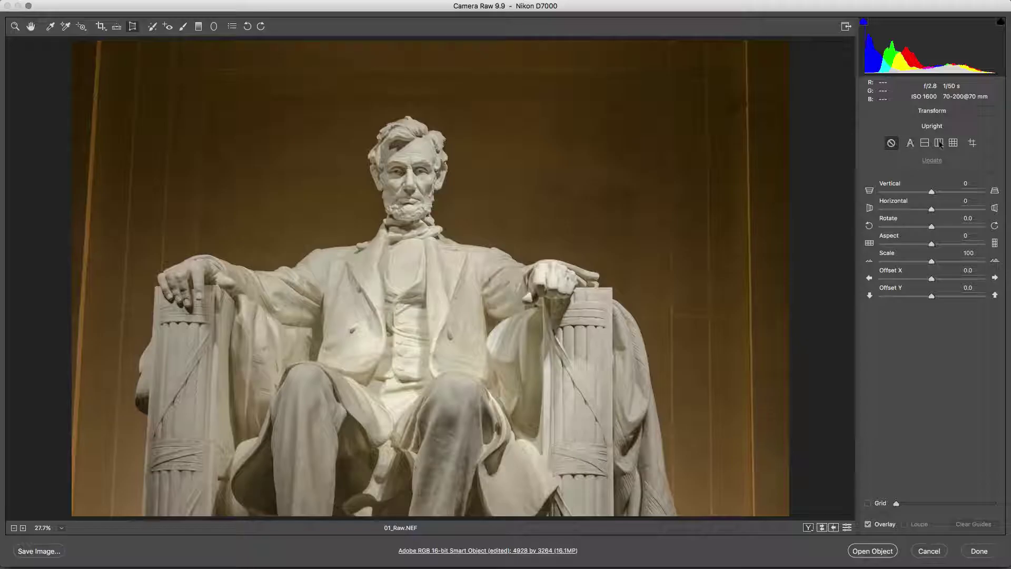
pyautogui.click(953, 142)
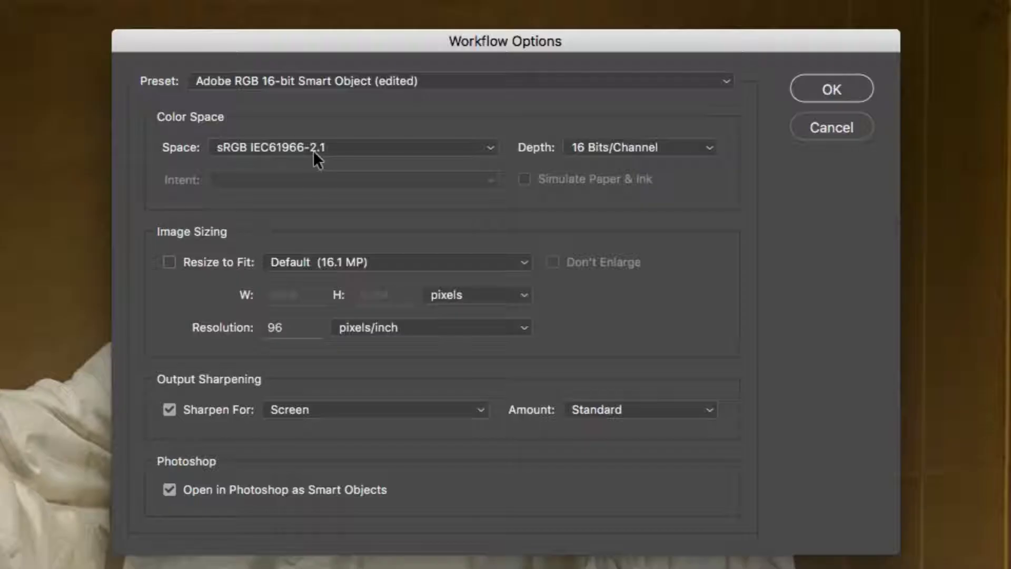
# Set output to sRGB IEC61966-2.1 at 16 Bits/Channel and turn on resizing.
pyautogui.click(312, 149)
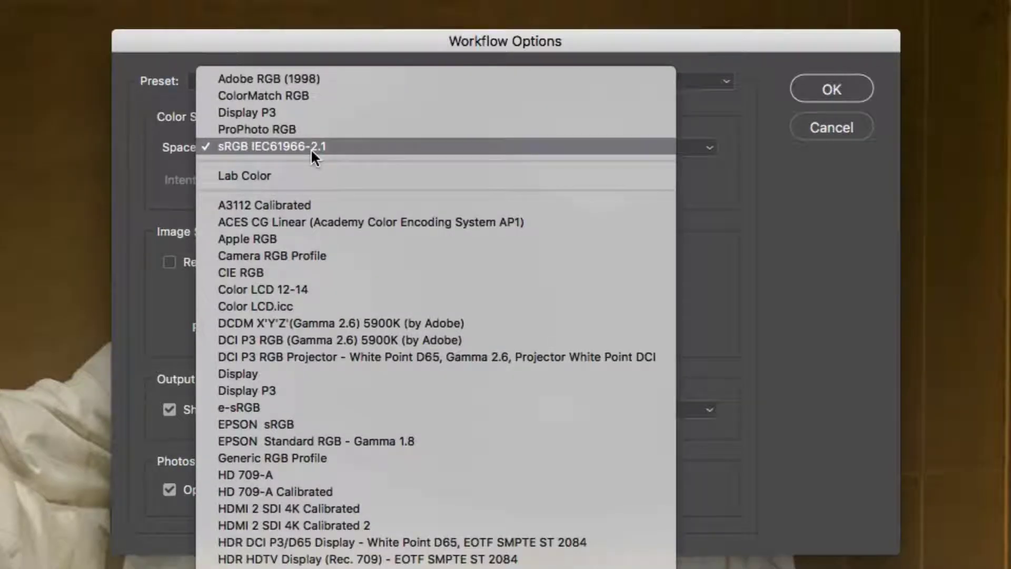
pyautogui.click(310, 148)
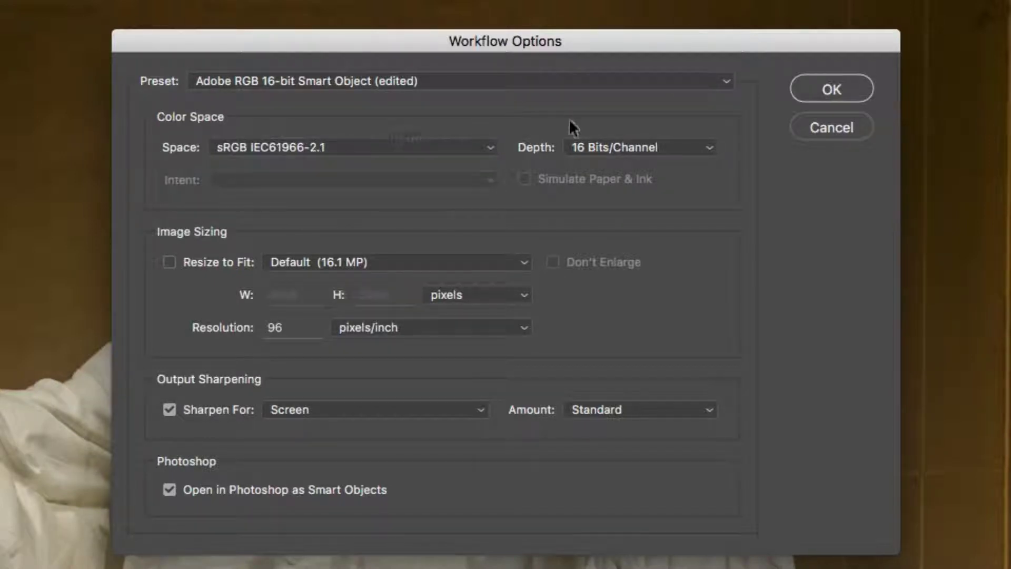
pyautogui.click(592, 145)
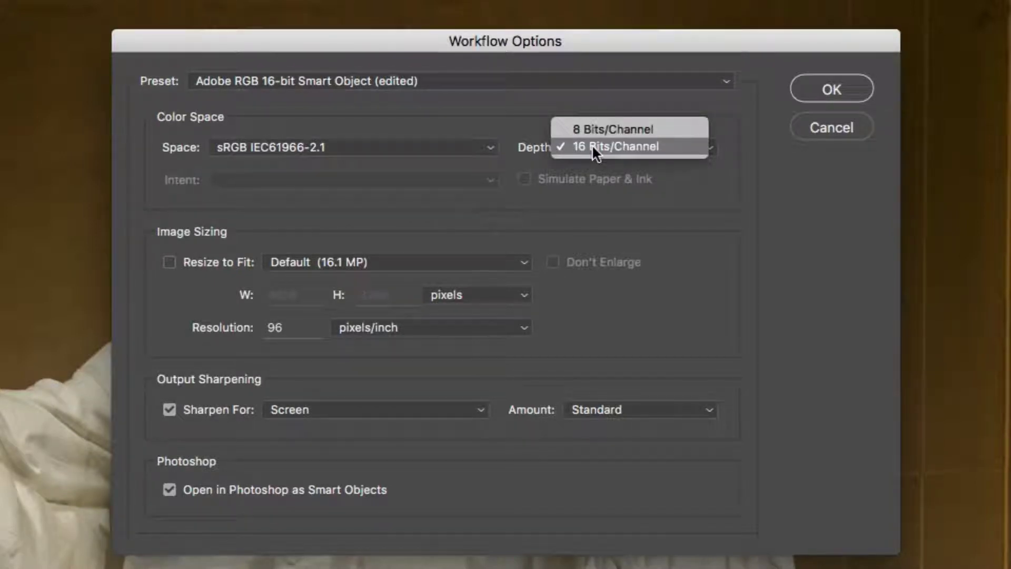
pyautogui.click(592, 145)
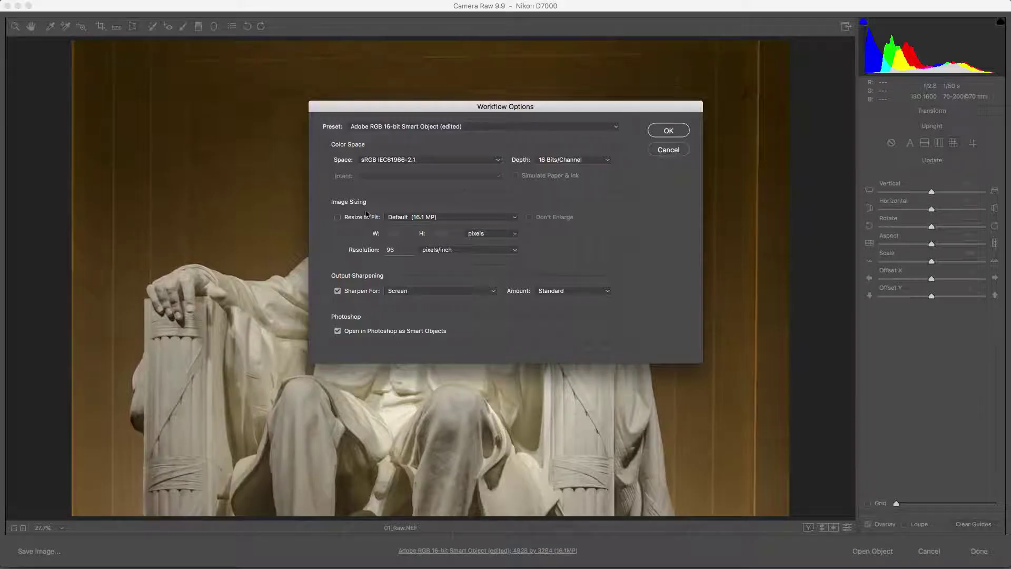
pyautogui.click(219, 260)
pyautogui.click(415, 216)
pyautogui.click(417, 222)
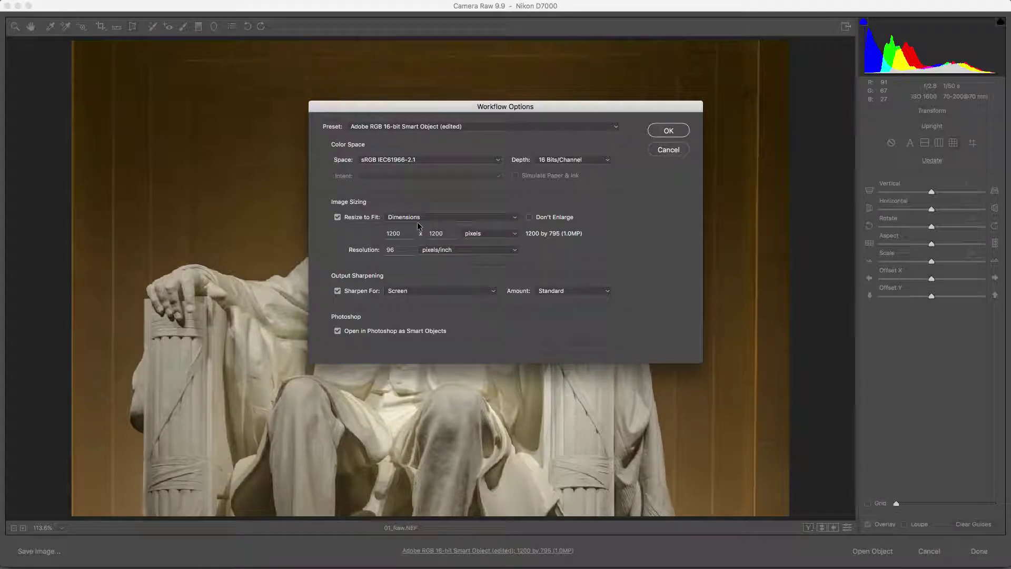
pyautogui.click(417, 220)
pyautogui.click(416, 244)
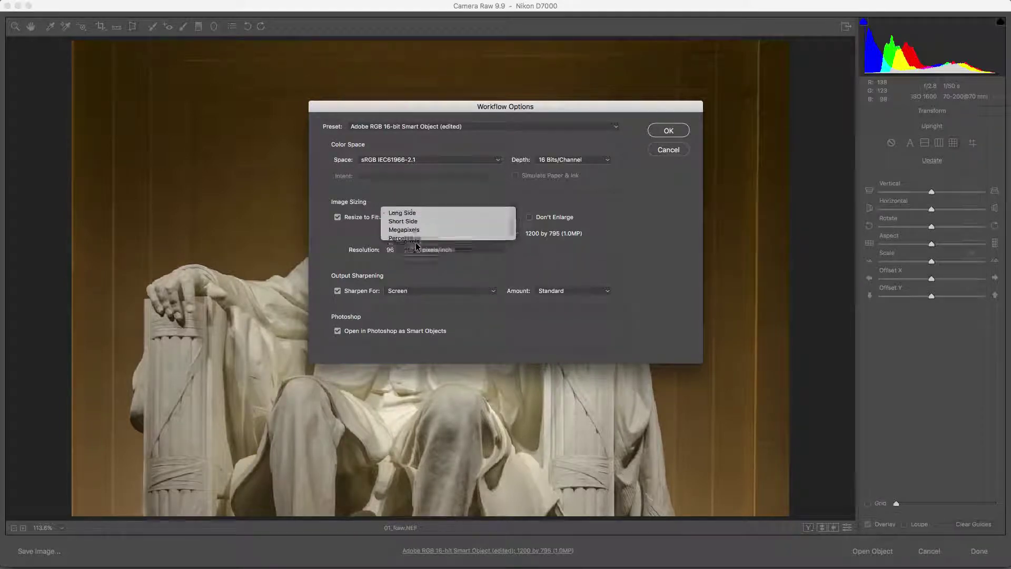
pyautogui.click(337, 217)
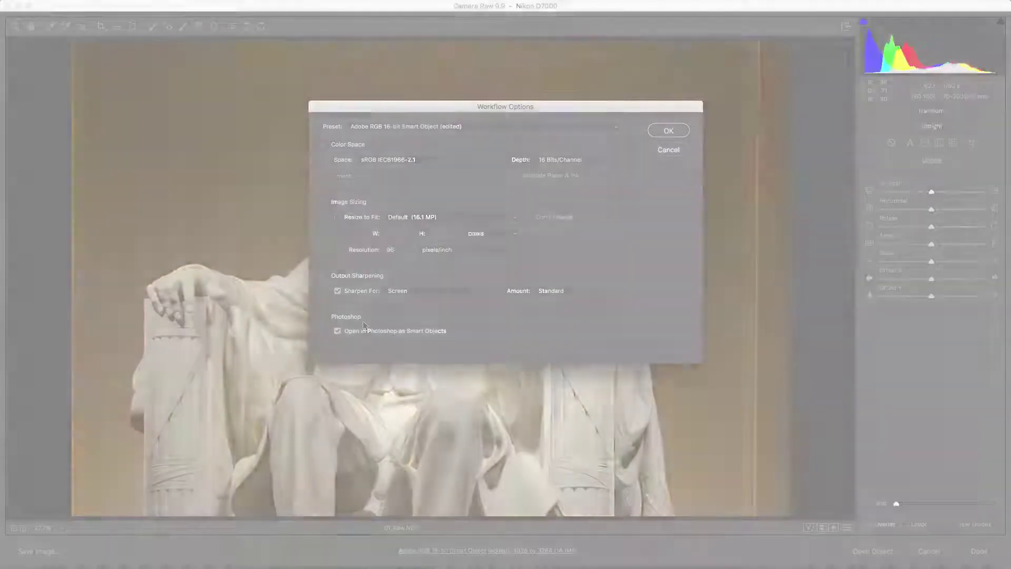
# Toggle the Open in Photoshop as Smart Objects option.
pyautogui.click(338, 330)
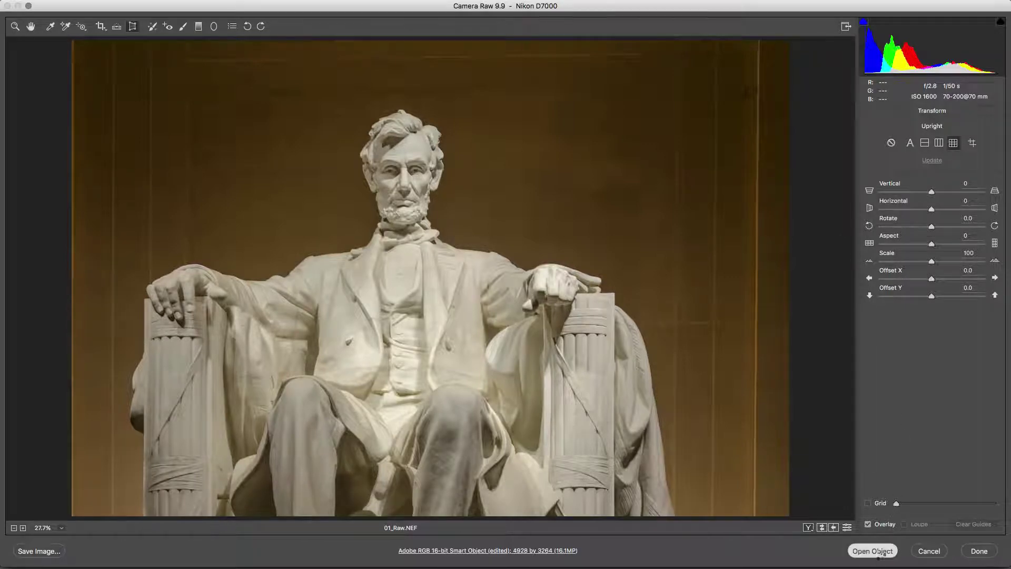
# Bring 01_Raw in as a smart object and run Athentech Imaging > Perfectly Clear Complete v3.
pyautogui.click(878, 555)
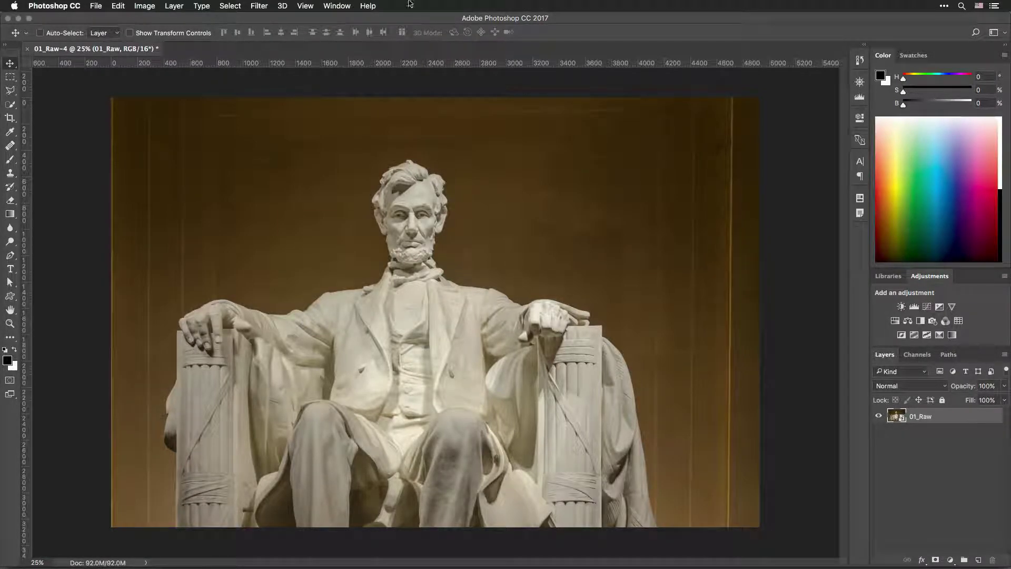
pyautogui.click(258, 6)
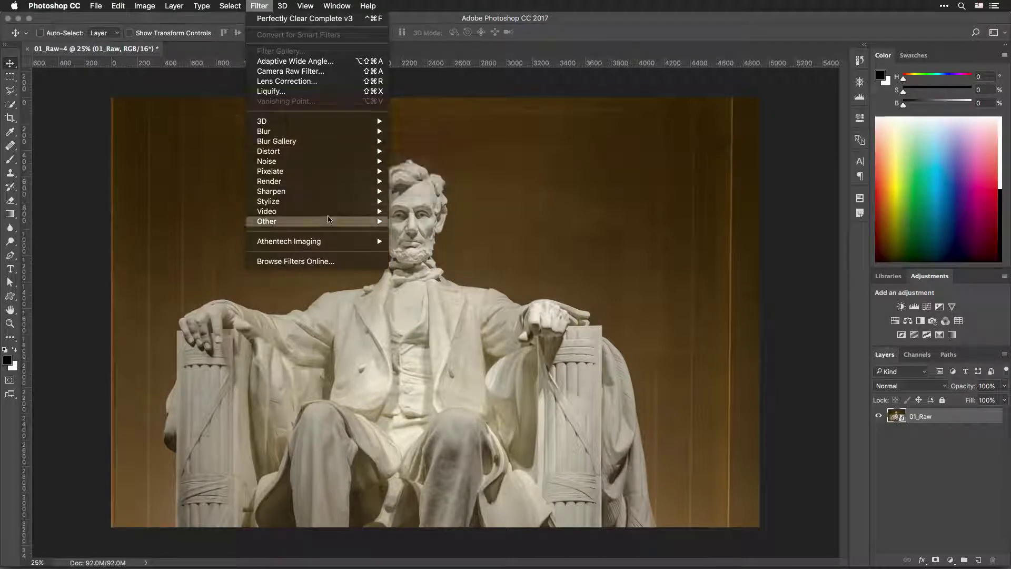
pyautogui.moveTo(340, 241)
pyautogui.click(403, 241)
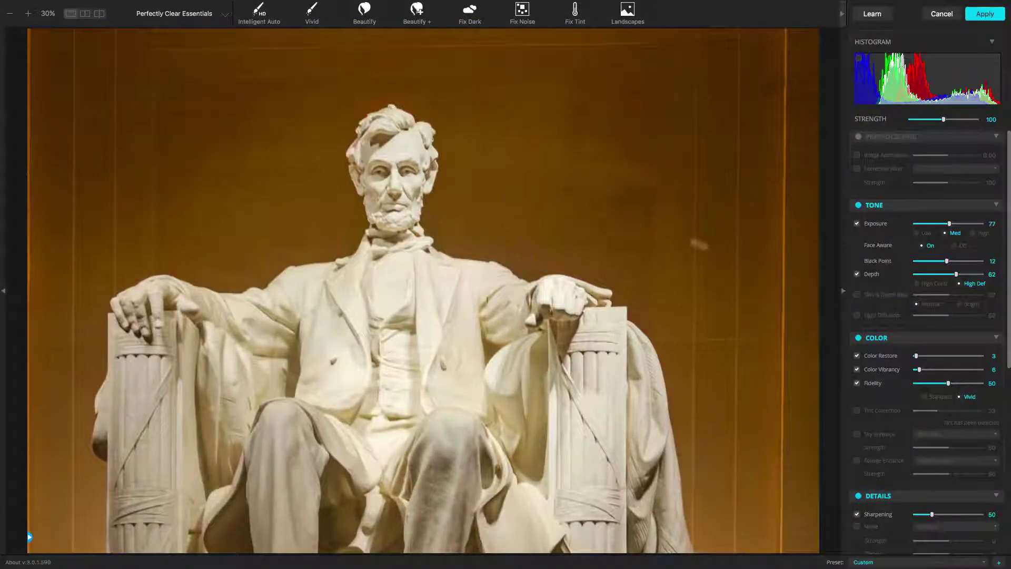
# Set Color Restore to 49, then Exposure to 43 and finally 50.
pyautogui.click(932, 356)
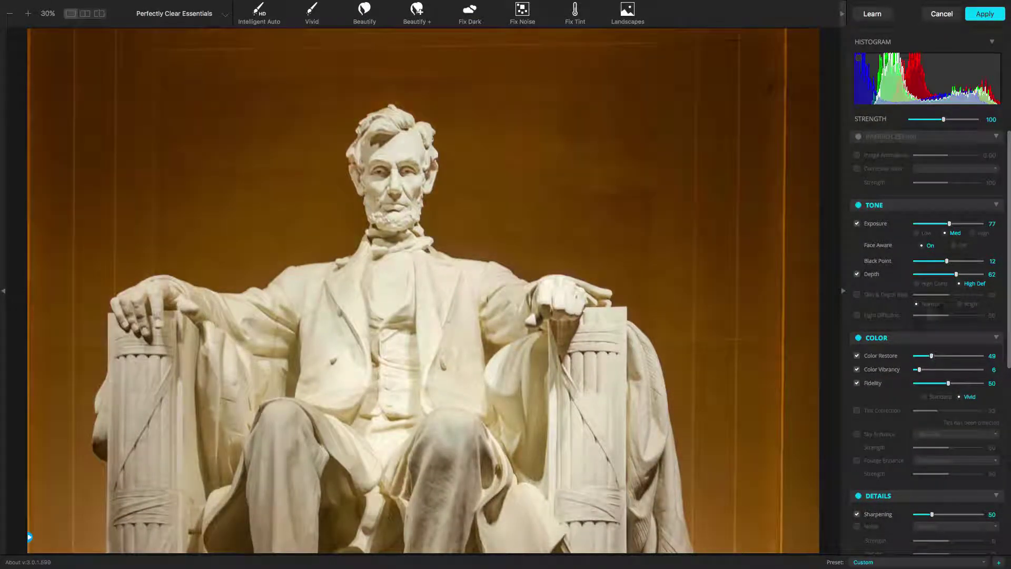
pyautogui.click(934, 224)
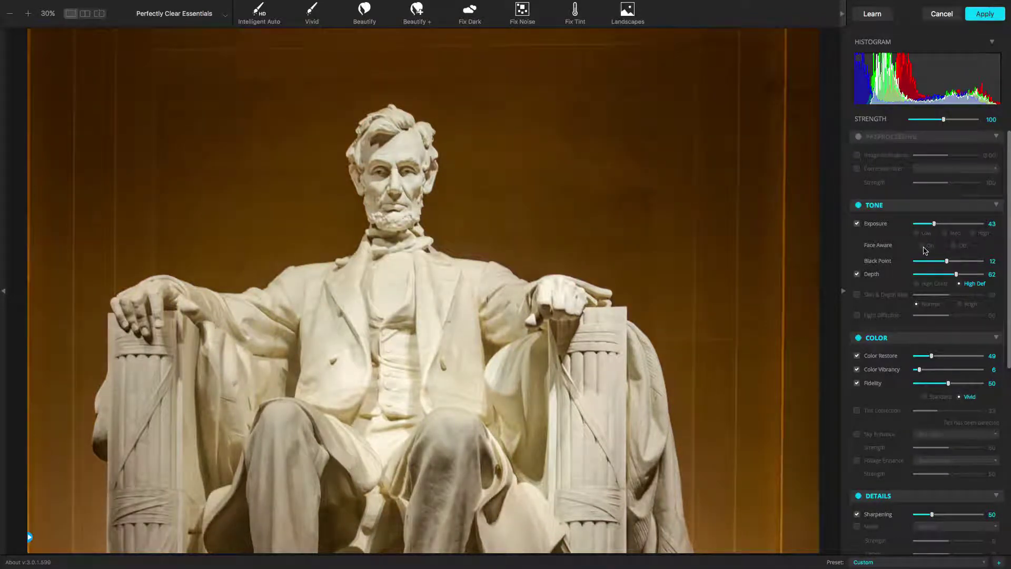
pyautogui.click(924, 246)
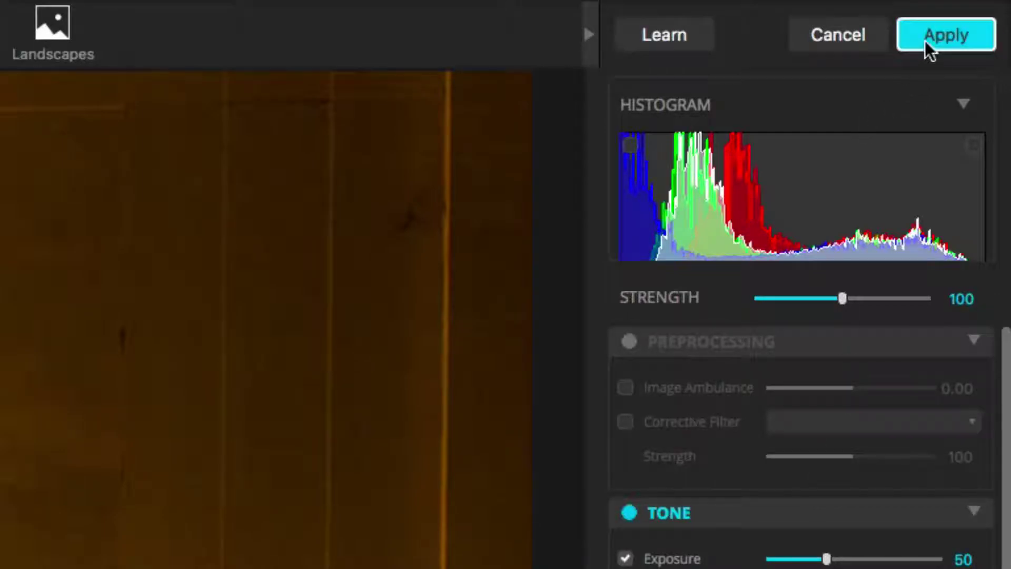
# Apply the corrections, reopen the Perfectly Clear smart filter, and enable Looks to browse film stocks.
pyautogui.click(925, 40)
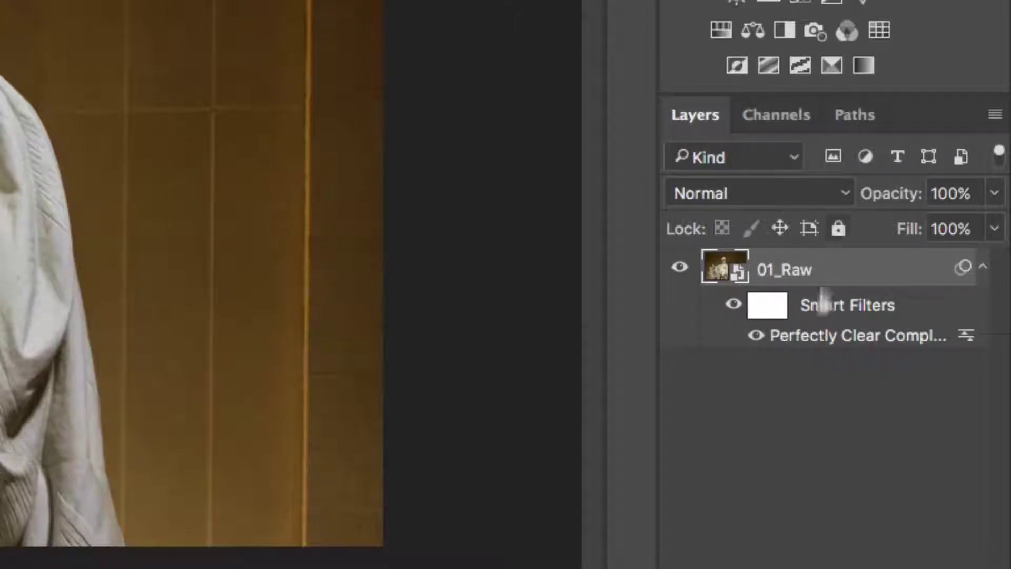
pyautogui.doubleClick(817, 339)
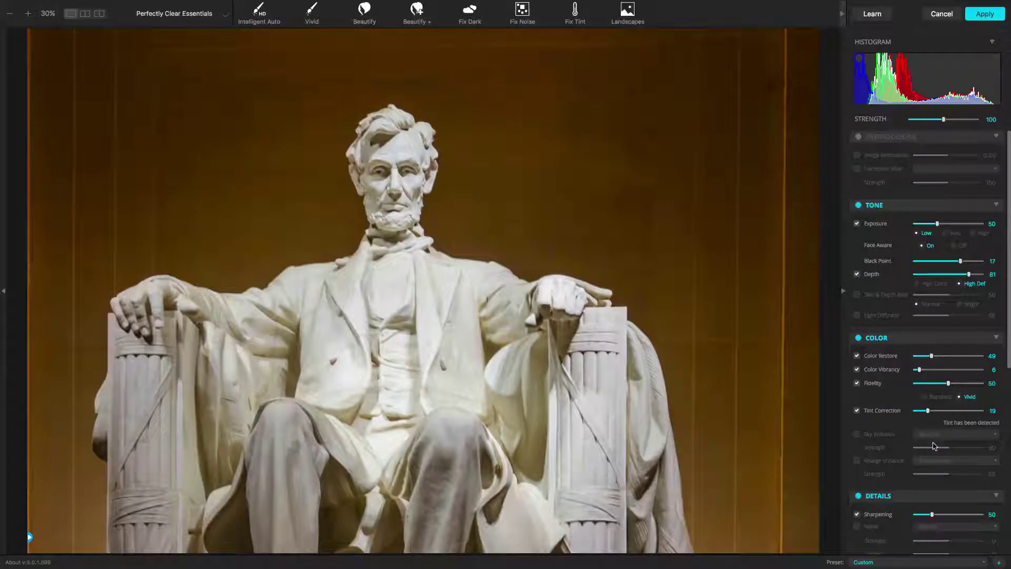
pyautogui.scroll(-10, 886, 493)
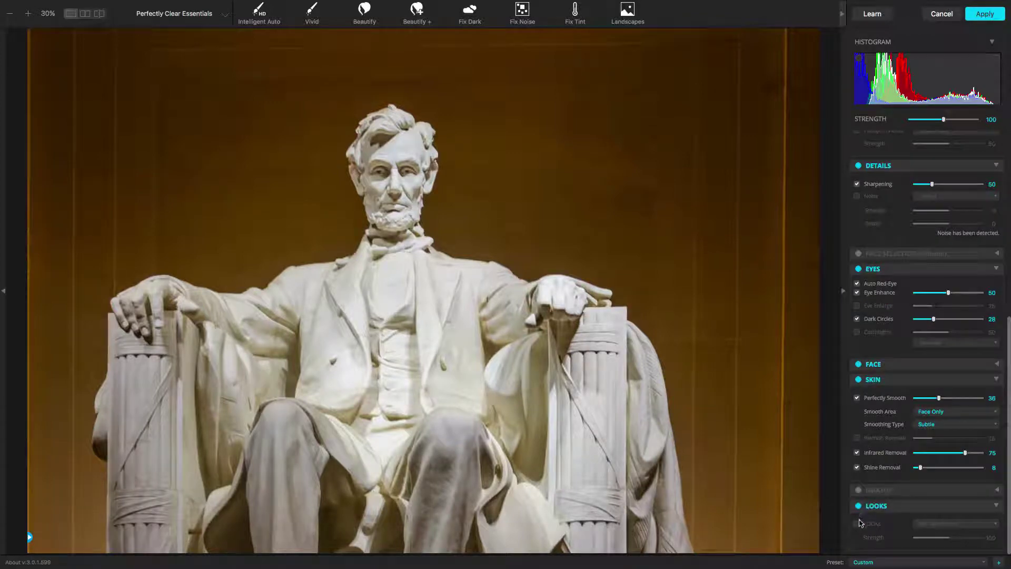
pyautogui.click(857, 523)
pyautogui.click(931, 525)
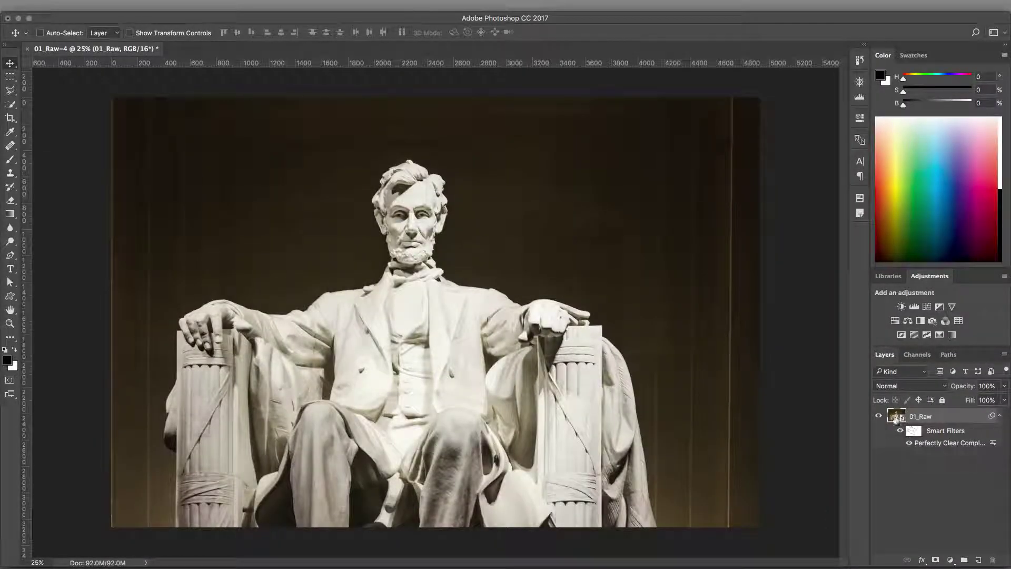
# Reopen 01_Raw in Camera Raw, set Whites to -75, and commit the change.
pyautogui.doubleClick(895, 416)
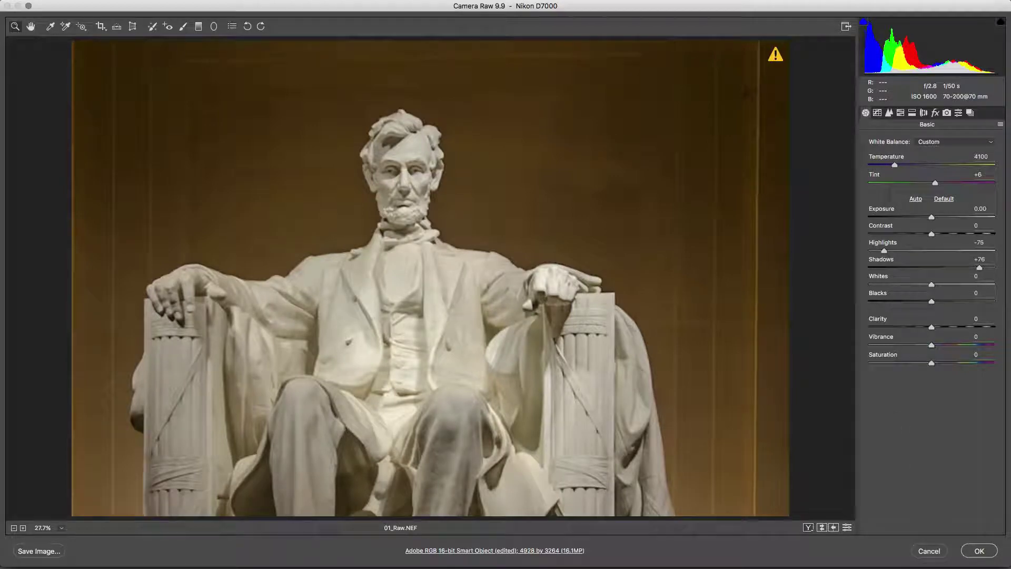
pyautogui.moveTo(931, 284); pyautogui.dragTo(883, 284)
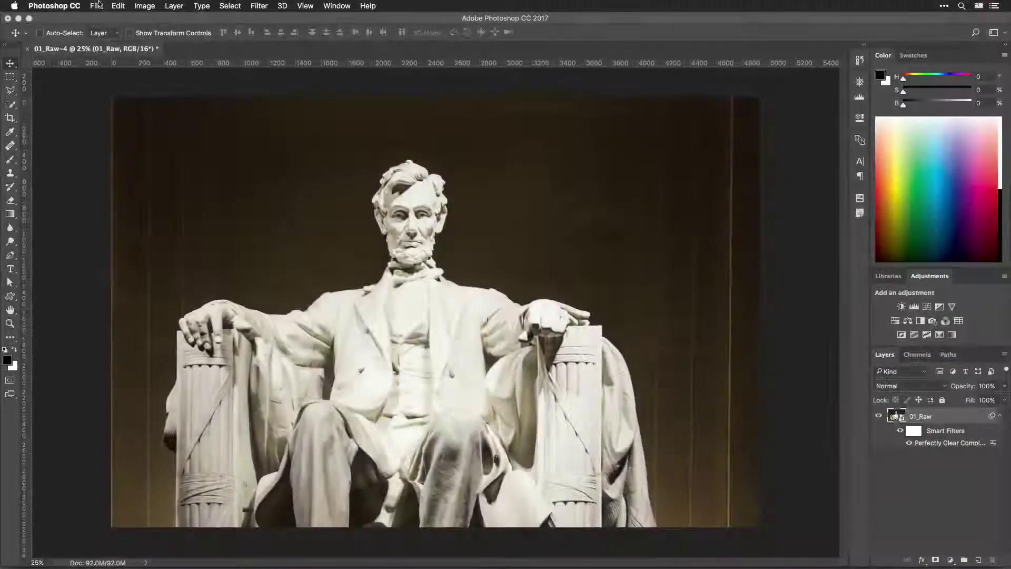
pyautogui.click(101, 5)
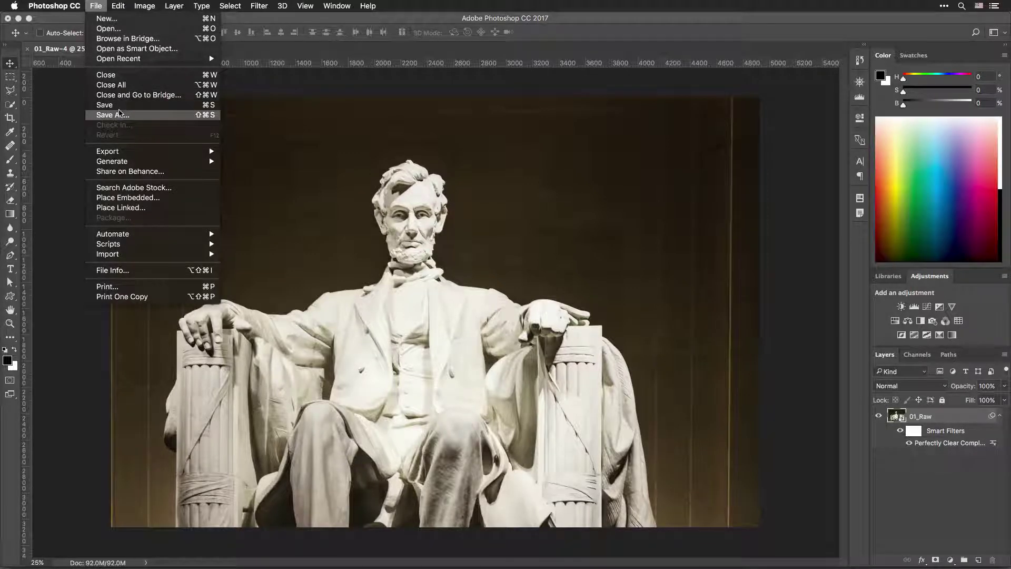
# Save the image as a TIFF file named Monument.tif via Save As.
pyautogui.click(120, 113)
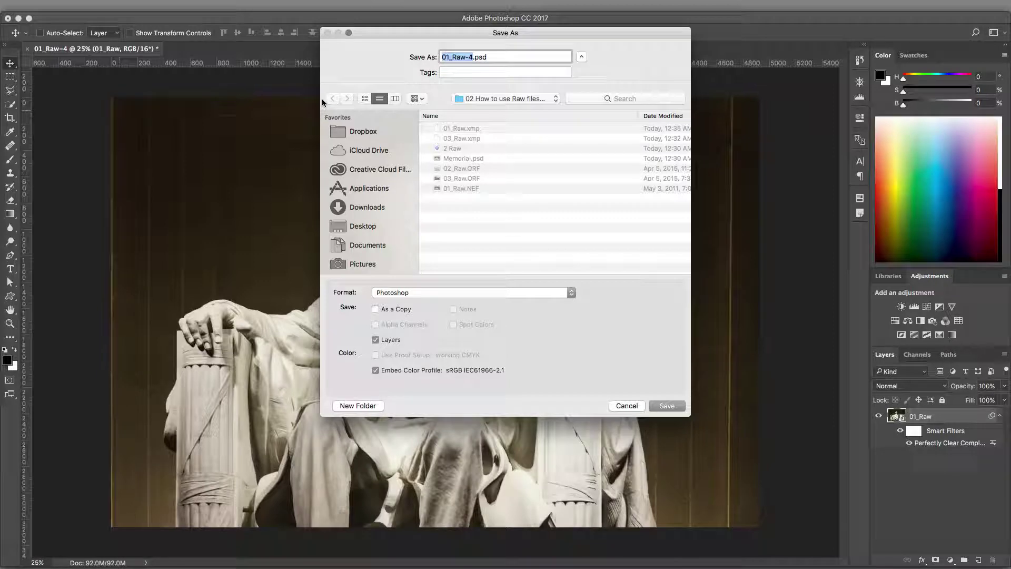
pyautogui.write('Monume')
pyautogui.write('nt')
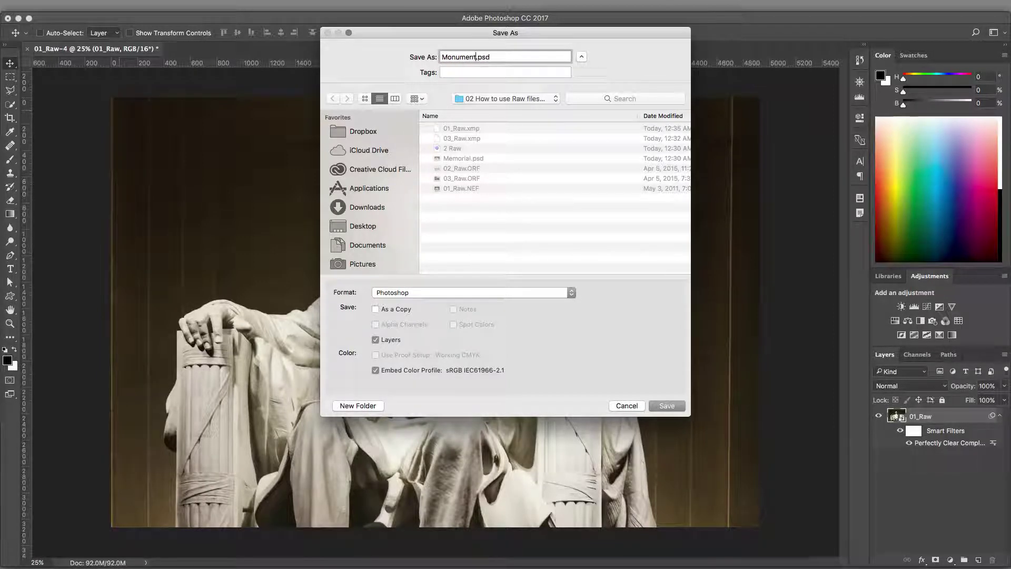
pyautogui.click(390, 294)
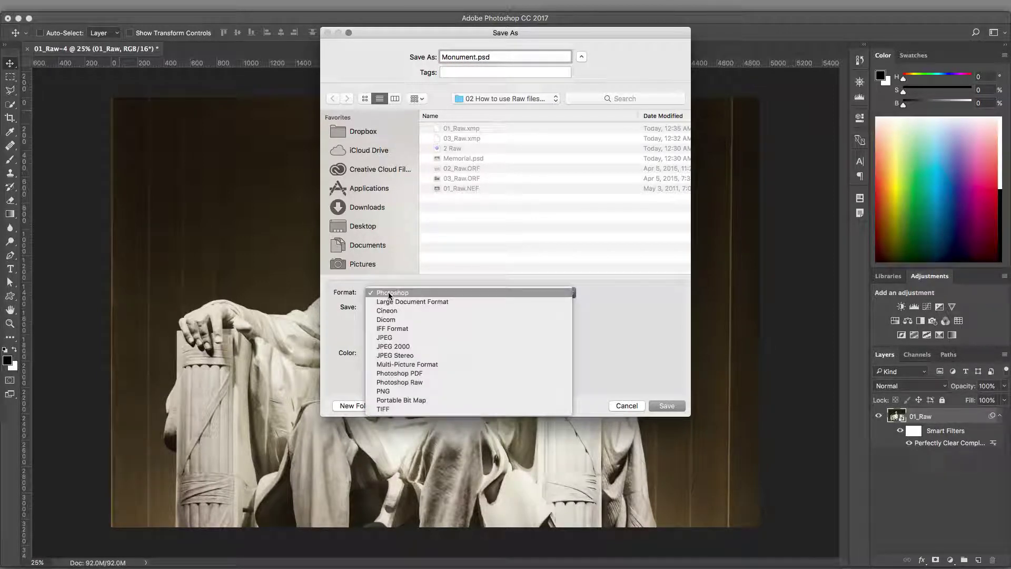
pyautogui.click(416, 409)
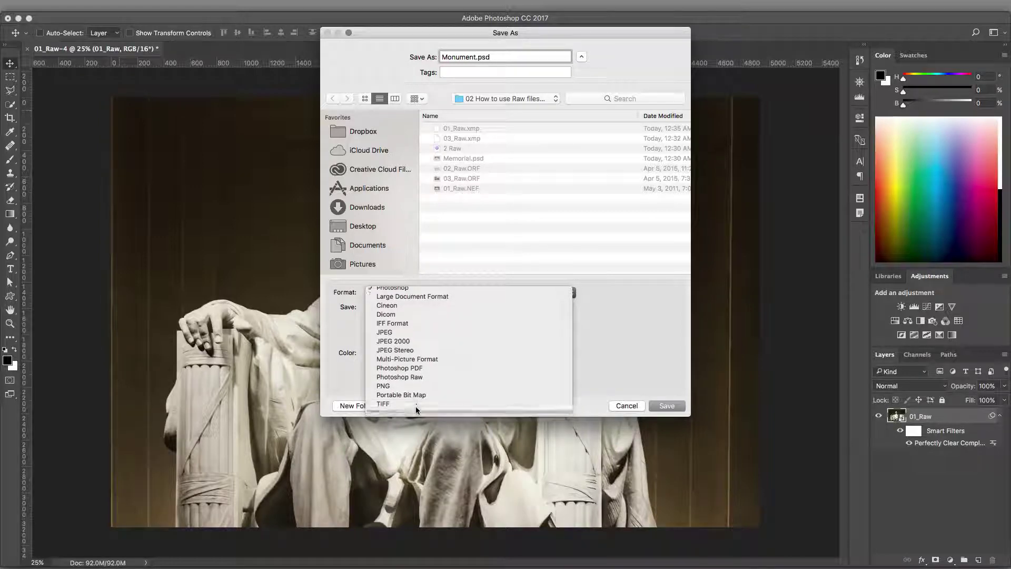
pyautogui.click(659, 405)
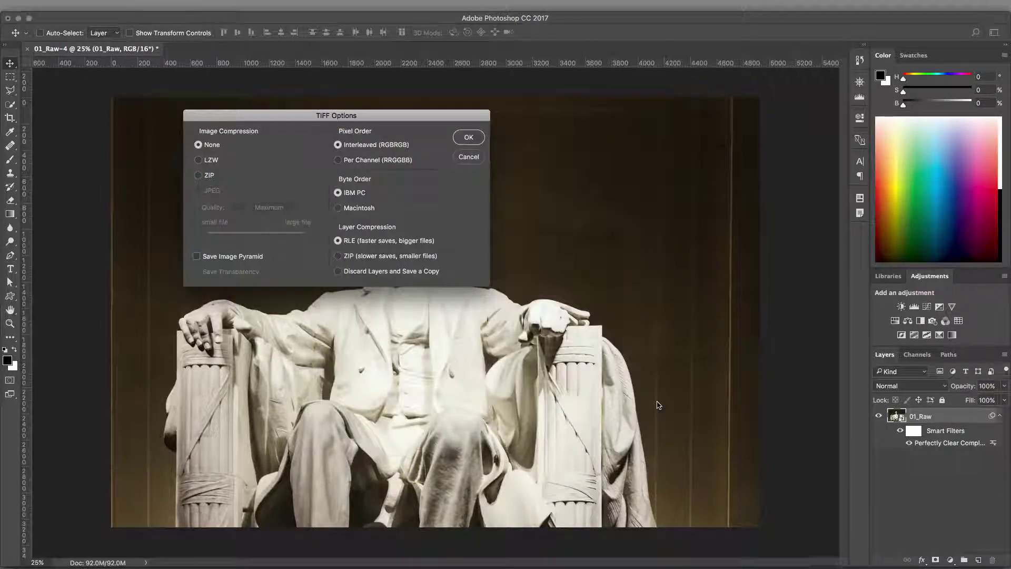
# Accept the default TIFF options, keep the layers, and close Monument.tif.
pyautogui.press('Return')
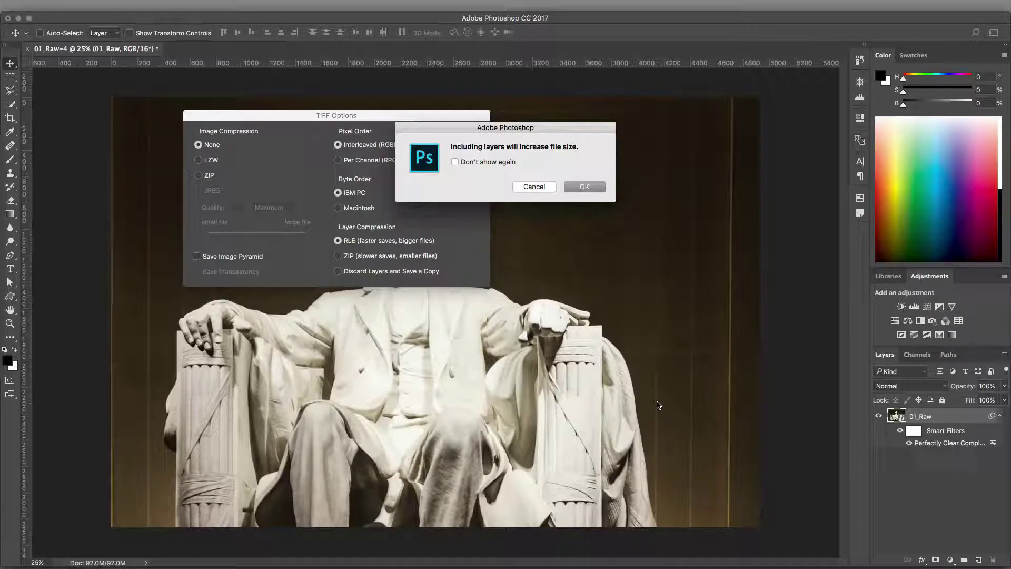
pyautogui.press('Return')
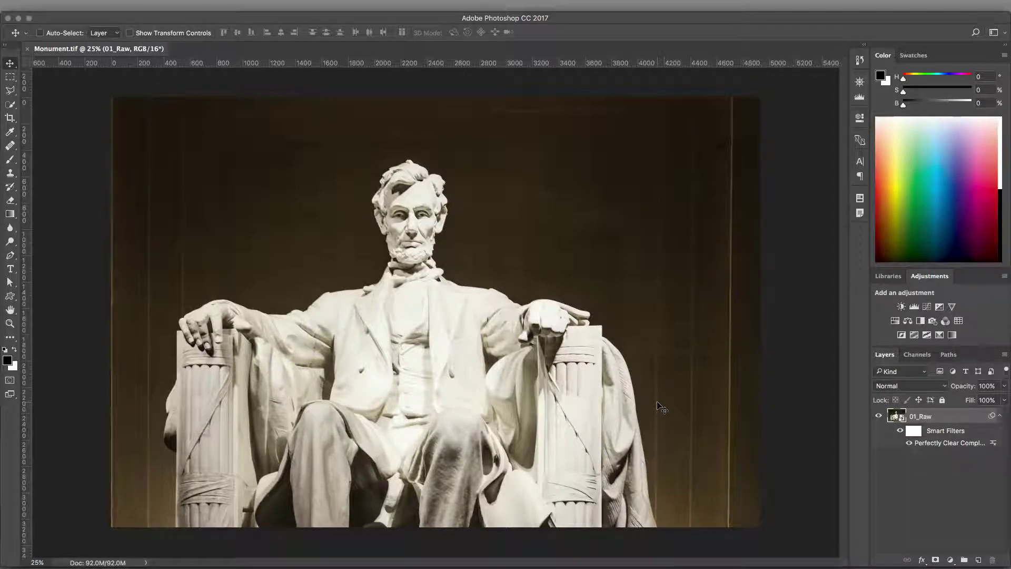
pyautogui.press('super')
pyautogui.press('super+w')
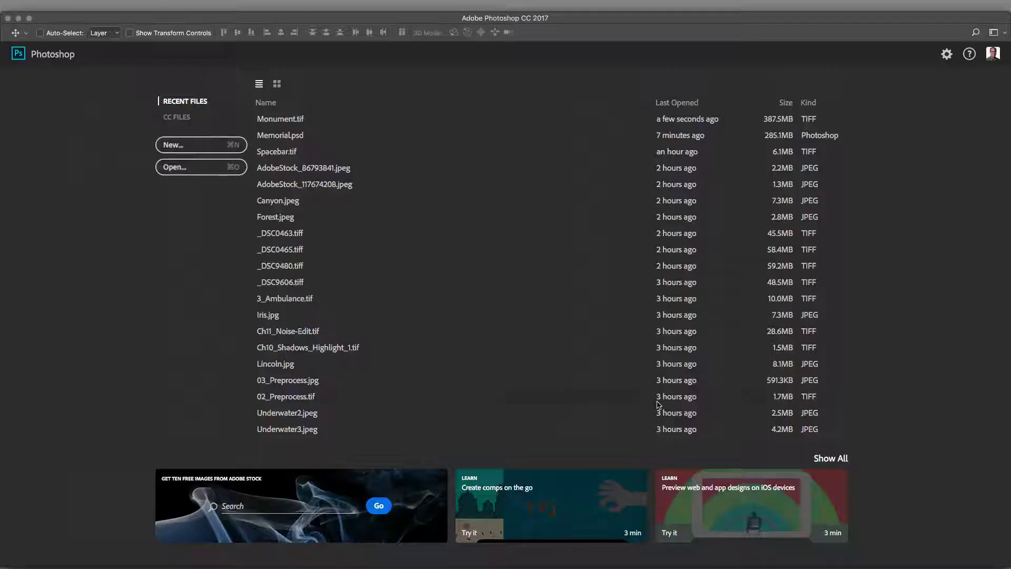